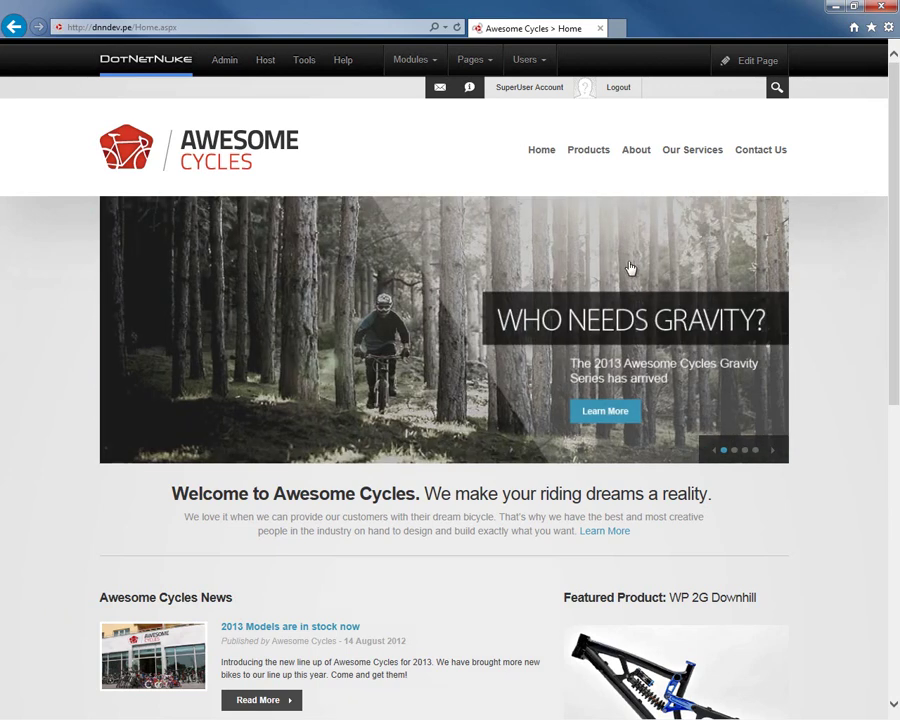
left_click(637, 149)
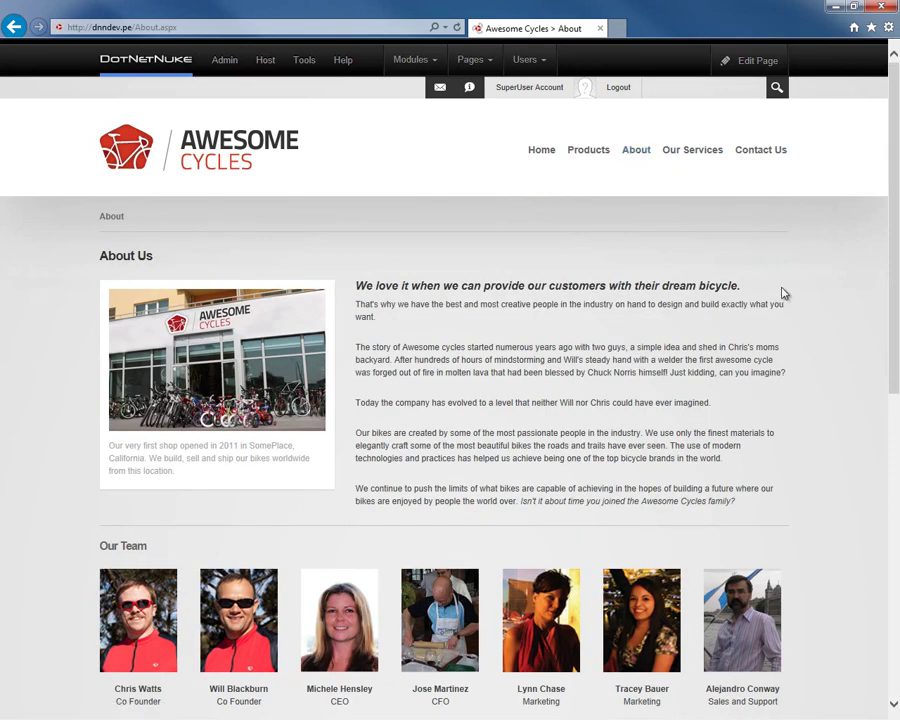
left_click_drag(893, 285, 897, 245)
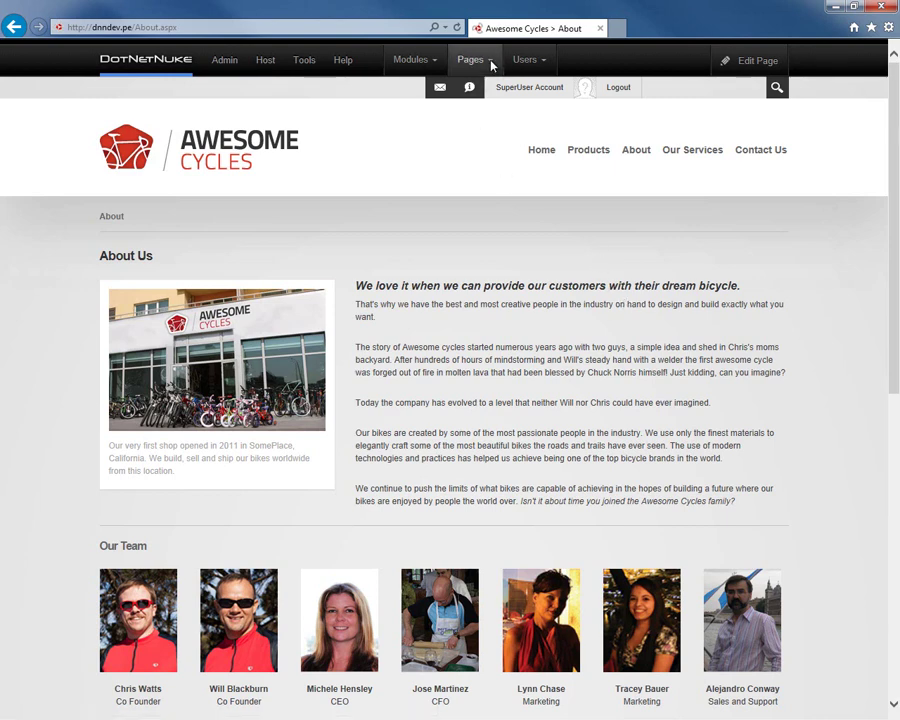
Step: Choose Copy Page from the Pages menu to copy the About page
mouse_move(492, 63)
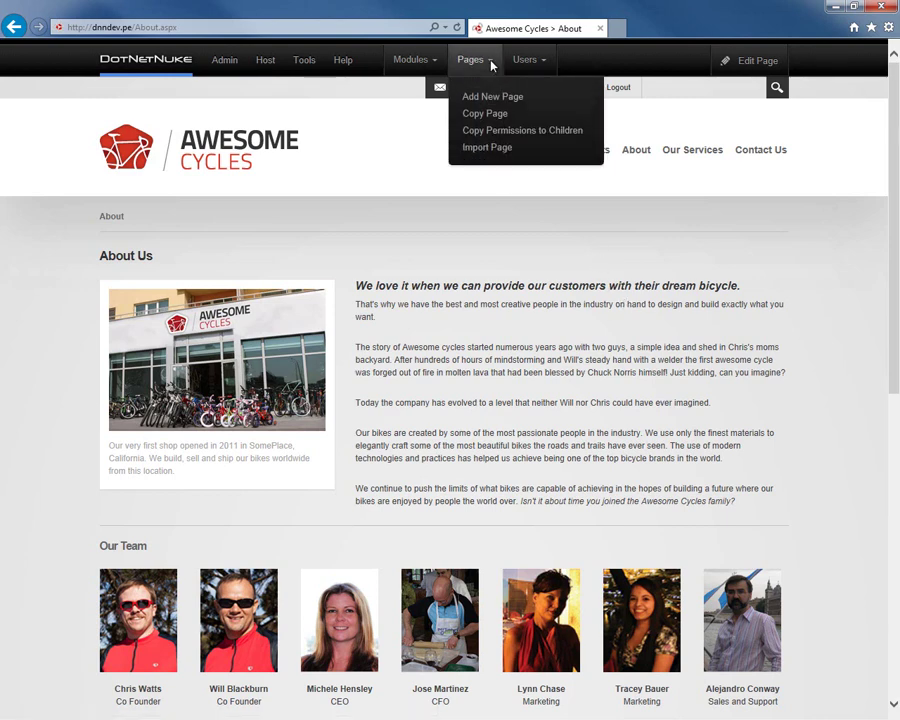
left_click(486, 114)
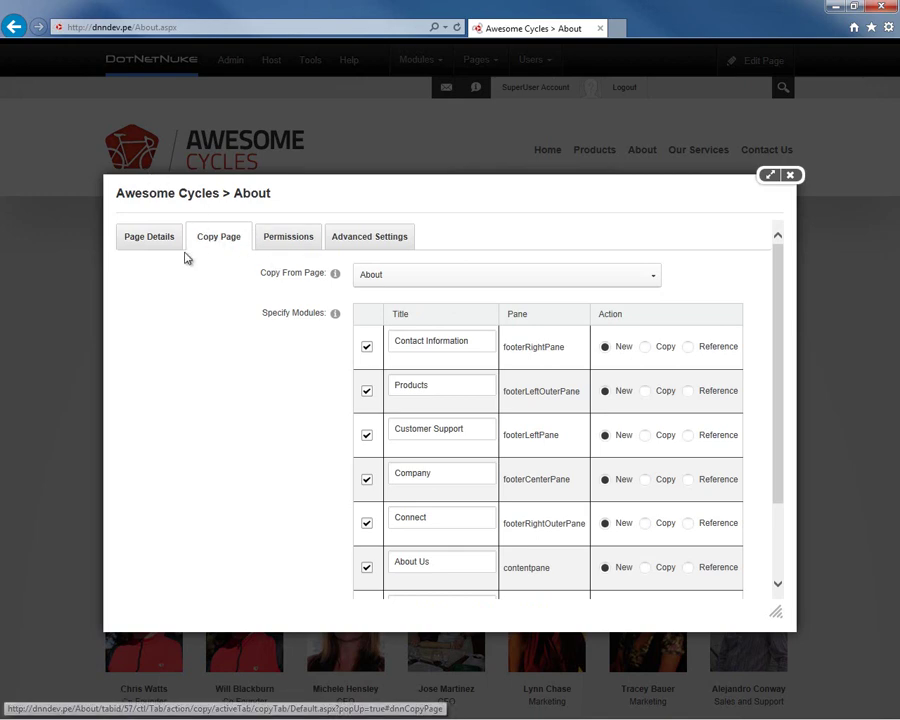
Step: On Page Details, enter 'About Us Copy' as the page name, leaving title and description blank
left_click(148, 239)
left_click(414, 268)
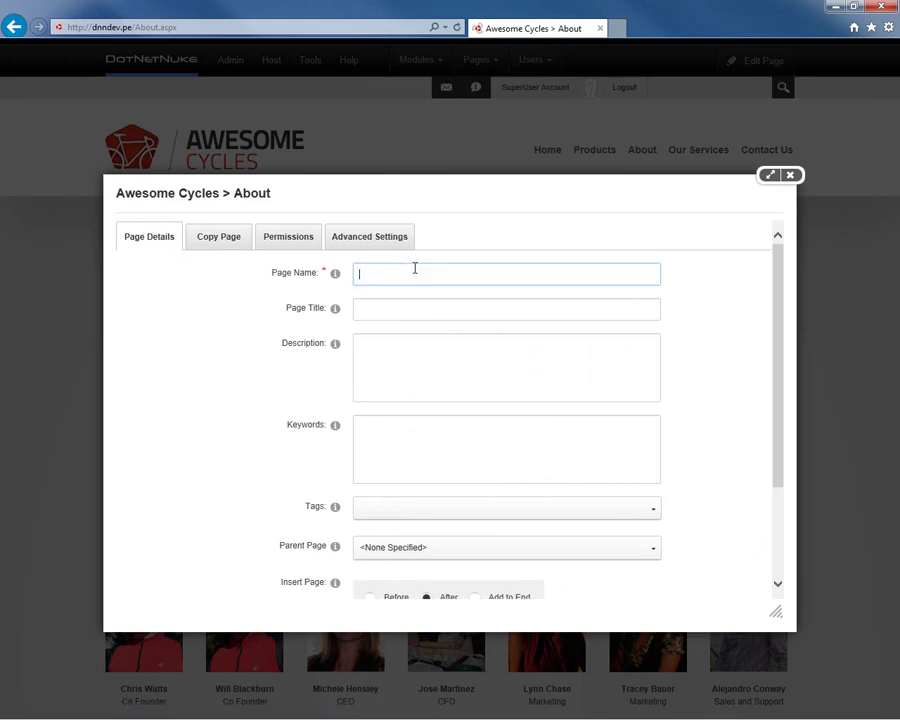
type("About Us Copy")
key("ctrl+a")
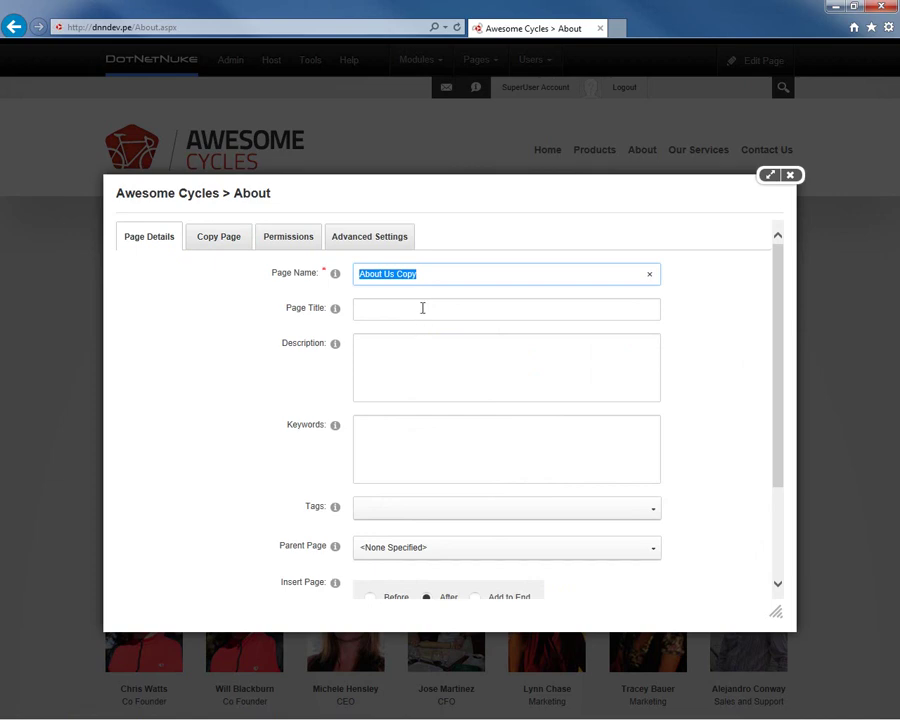
left_click(421, 307)
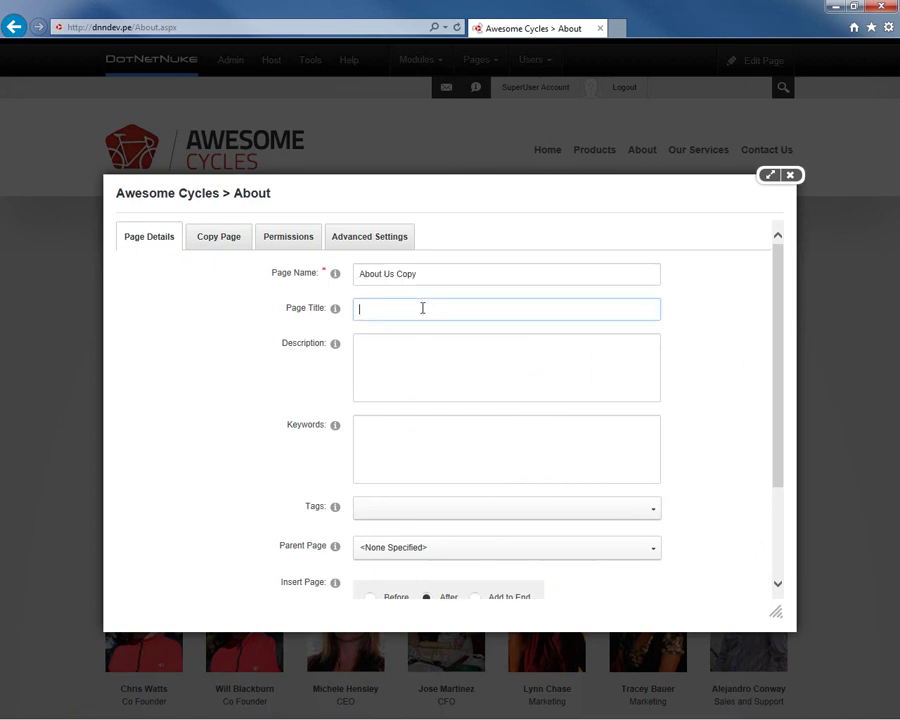
left_click(398, 362)
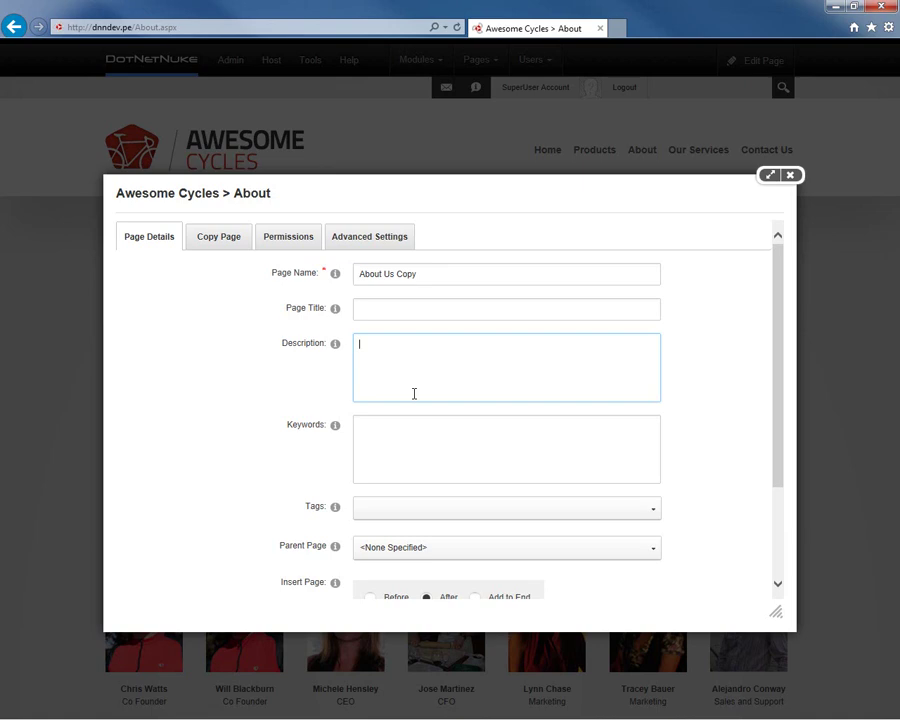
Step: View Permissions and Advanced Settings, then return to Copy Page with About as the source page
left_click(282, 235)
left_click(344, 235)
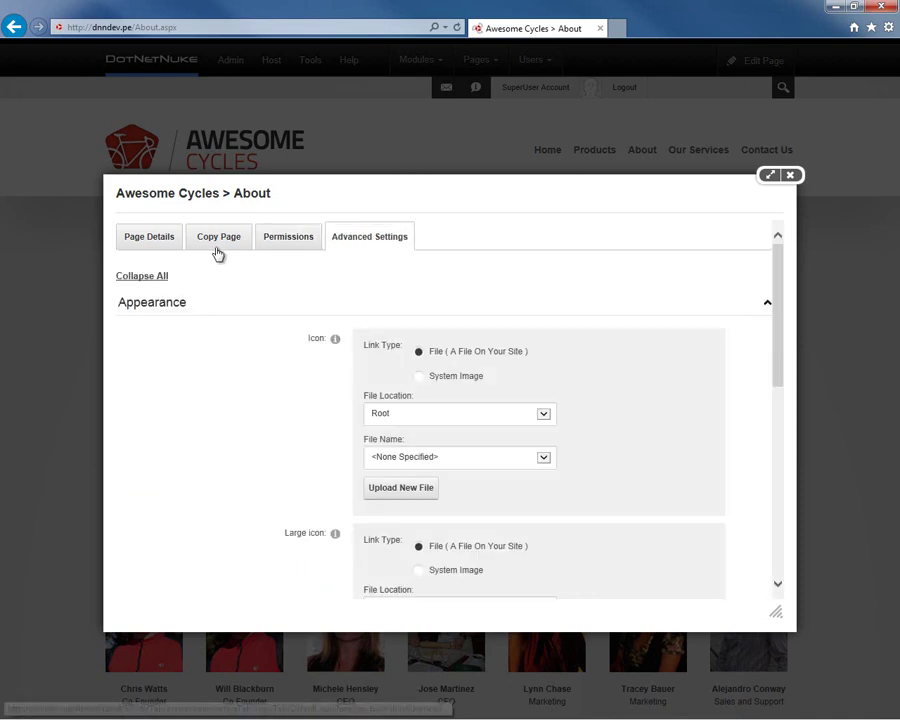
left_click(212, 244)
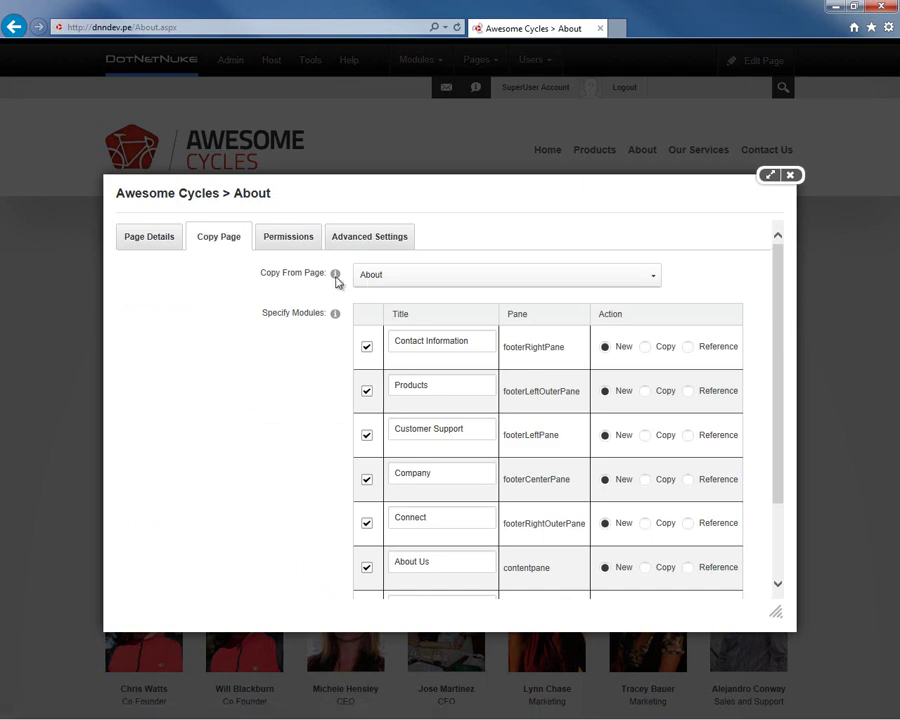
left_click(653, 278)
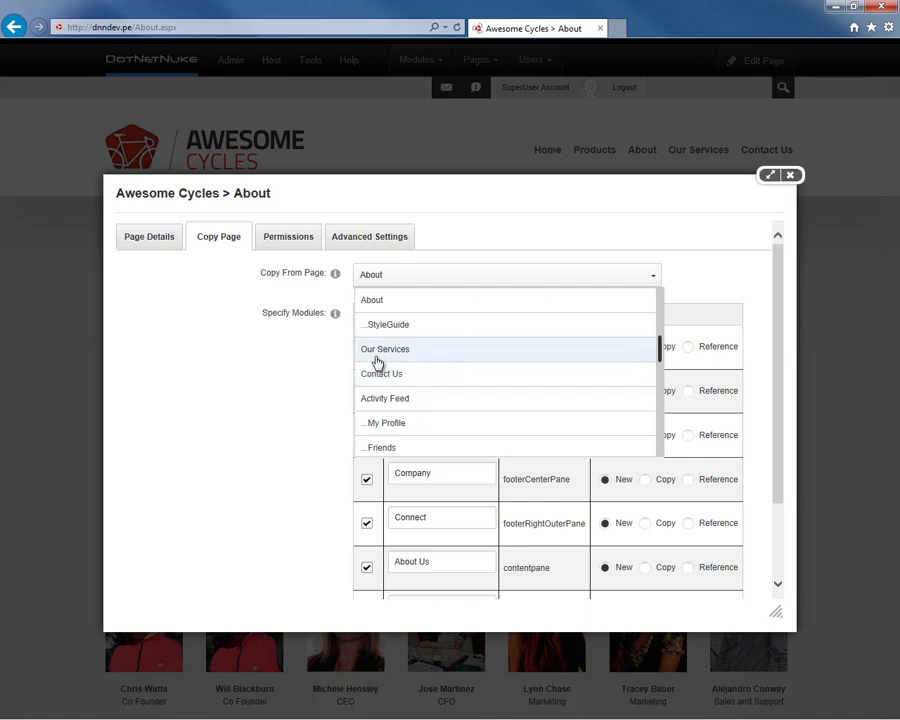
left_click(316, 363)
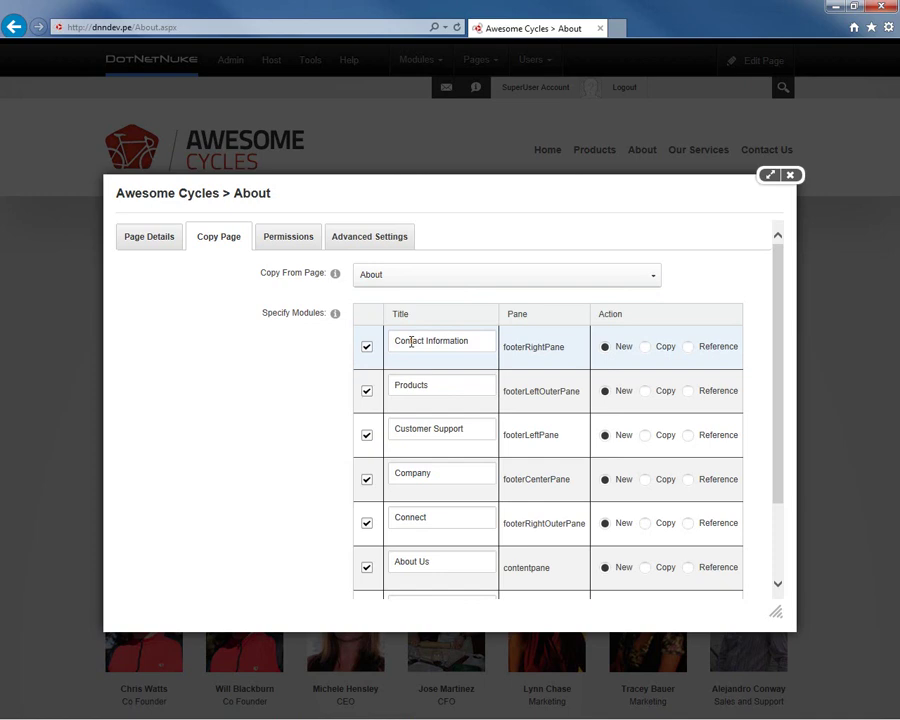
scroll(429, 365, "down", 1)
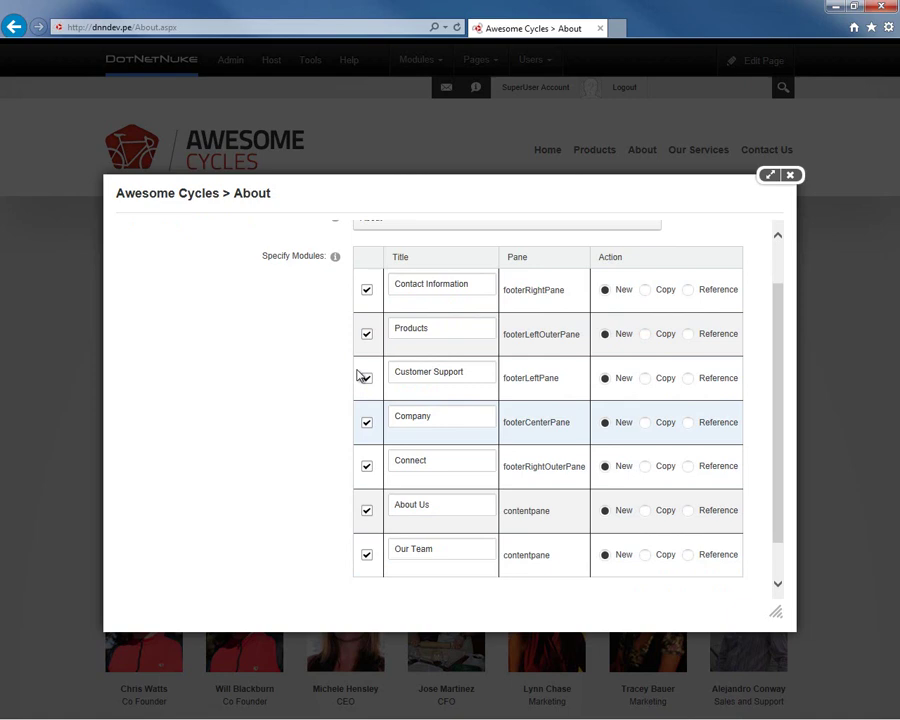
scroll(366, 333, "down", 1)
scroll(376, 287, "up", 1)
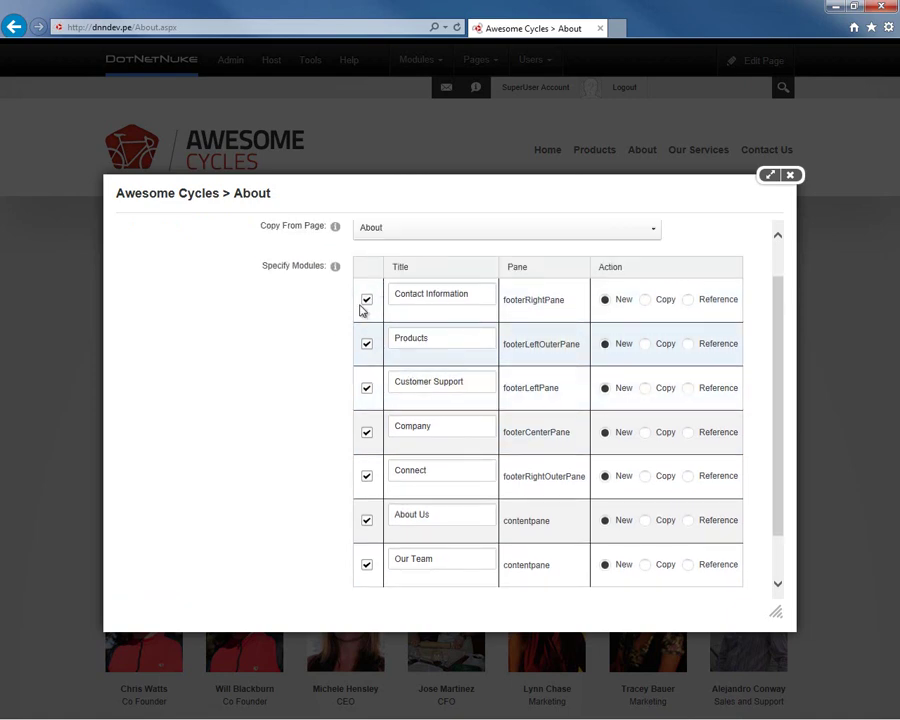
left_click(367, 342)
left_click(367, 342)
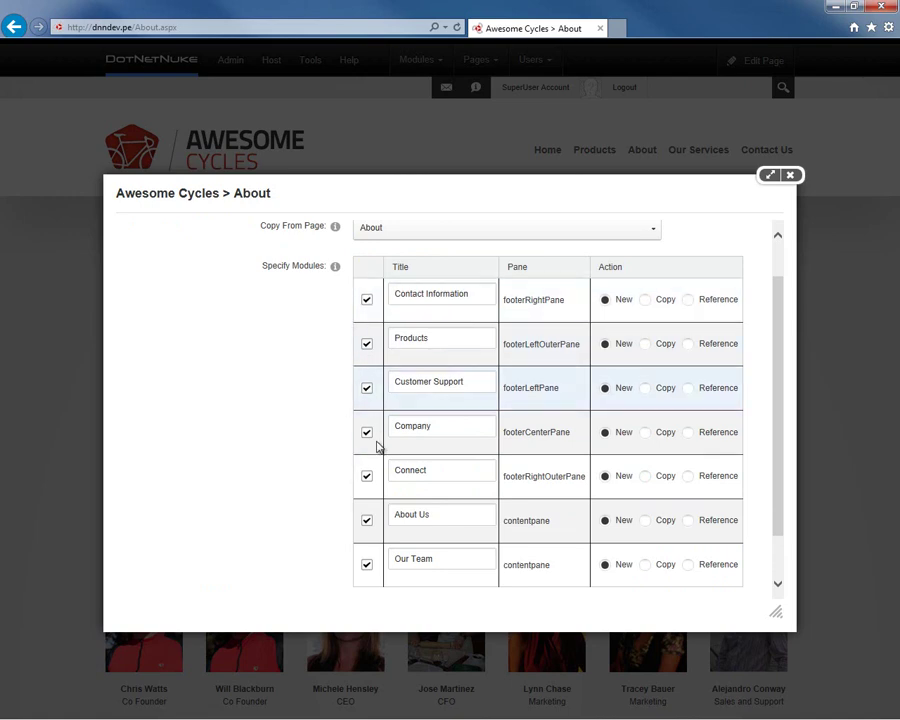
left_click(450, 293)
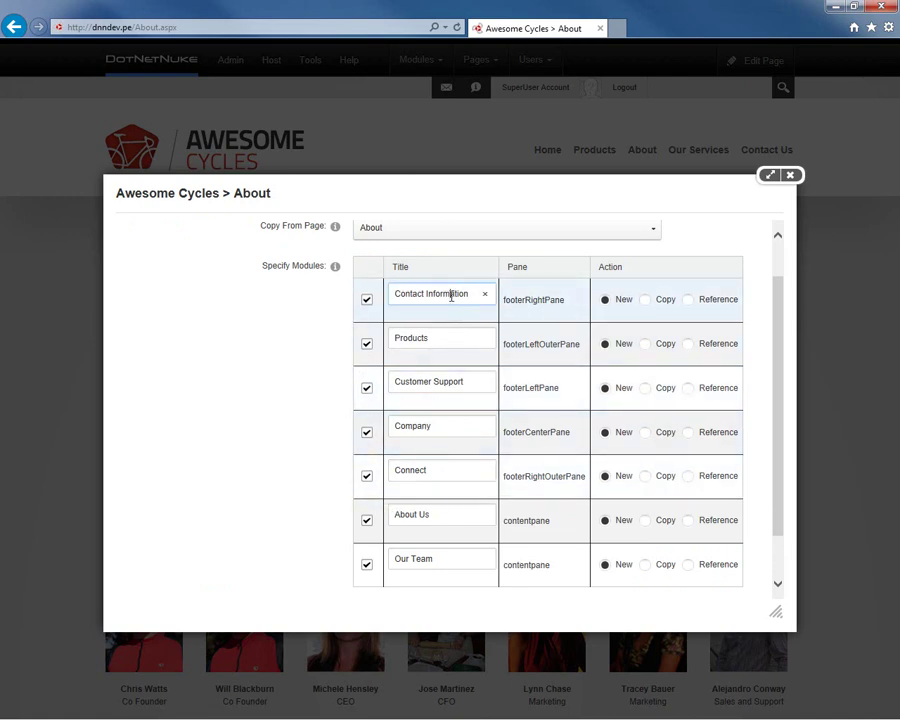
double_click(450, 295)
type("information")
double_click(528, 300)
left_click(548, 318)
scroll(523, 509, "down", 1)
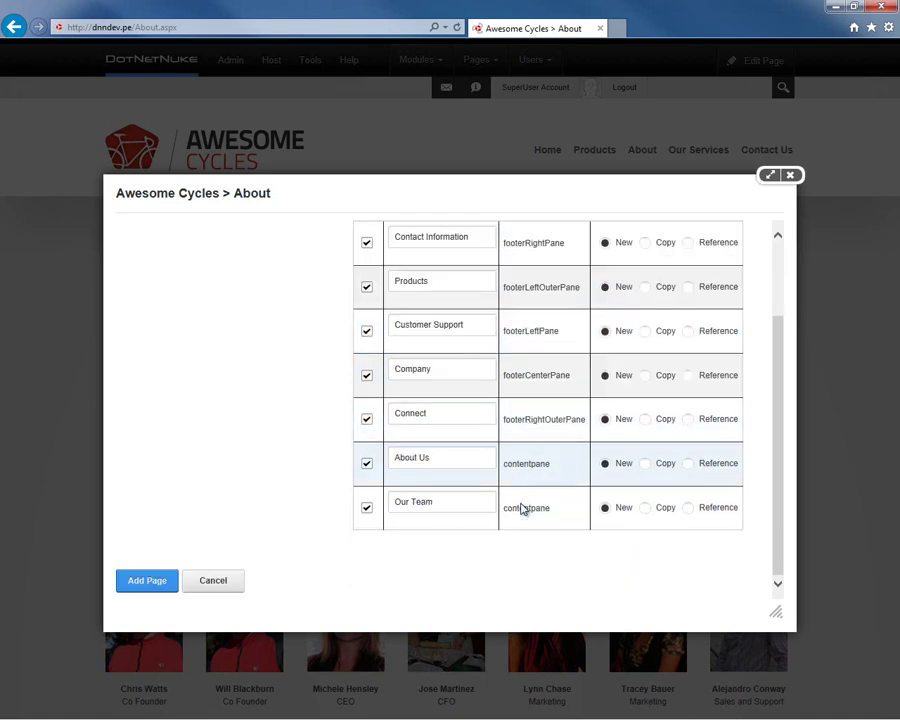
scroll(511, 477, "up", 1)
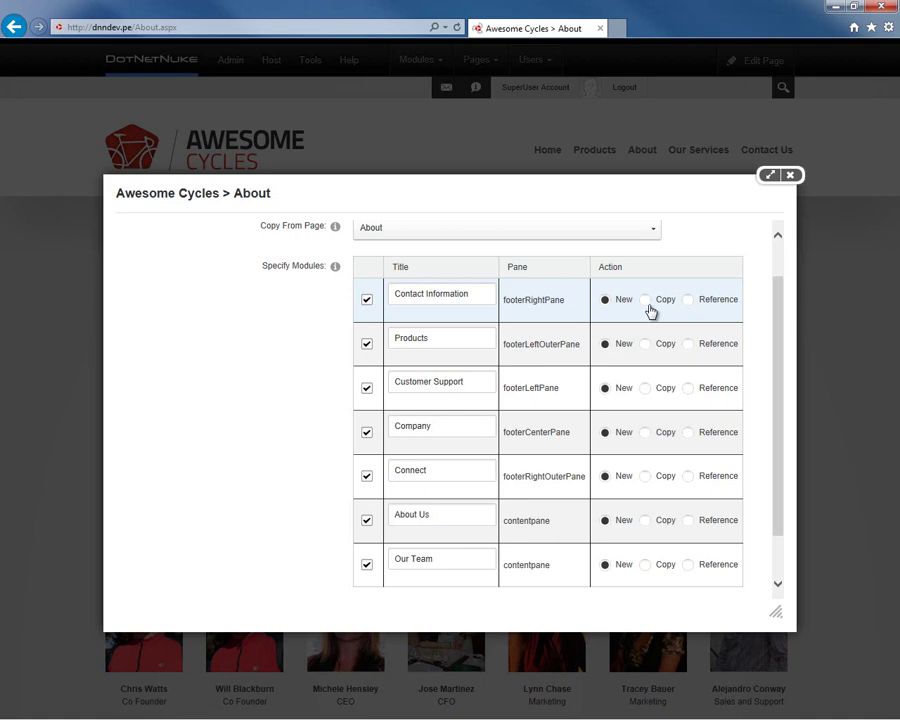
Step: Switch the Contact Information module's action to Copy, then to Reference
left_click(650, 312)
left_click(688, 301)
Step: Set all seven modules, from Contact Information to Our Team, to Copy
left_click(645, 301)
left_click(645, 345)
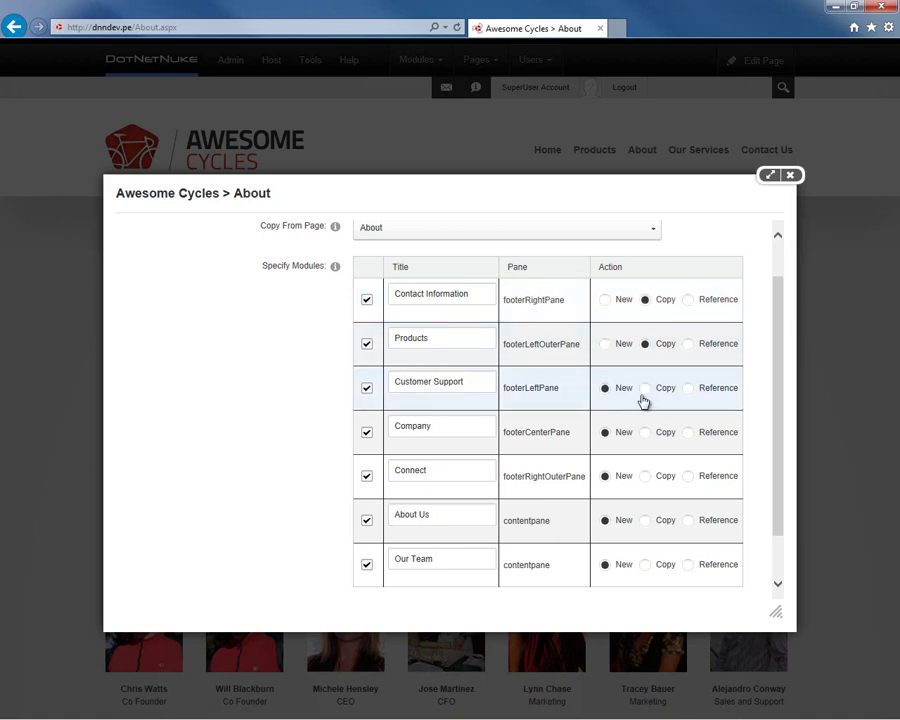
left_click(645, 389)
left_click(645, 432)
left_click(645, 476)
left_click(645, 520)
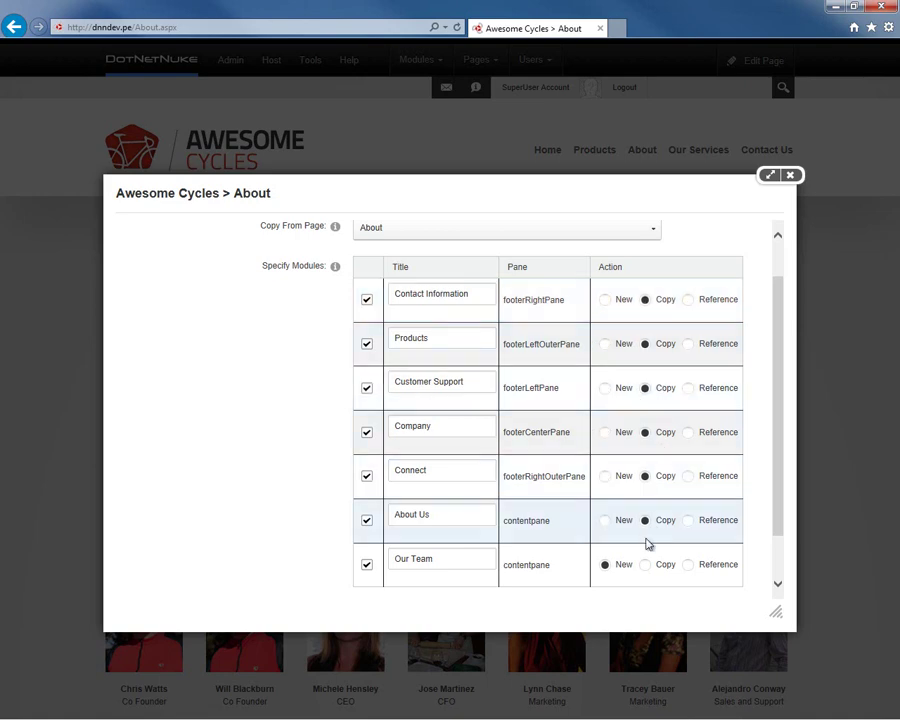
left_click(645, 564)
Step: Add the About Us Copy page with the copied modules
scroll(597, 412, "down", 2)
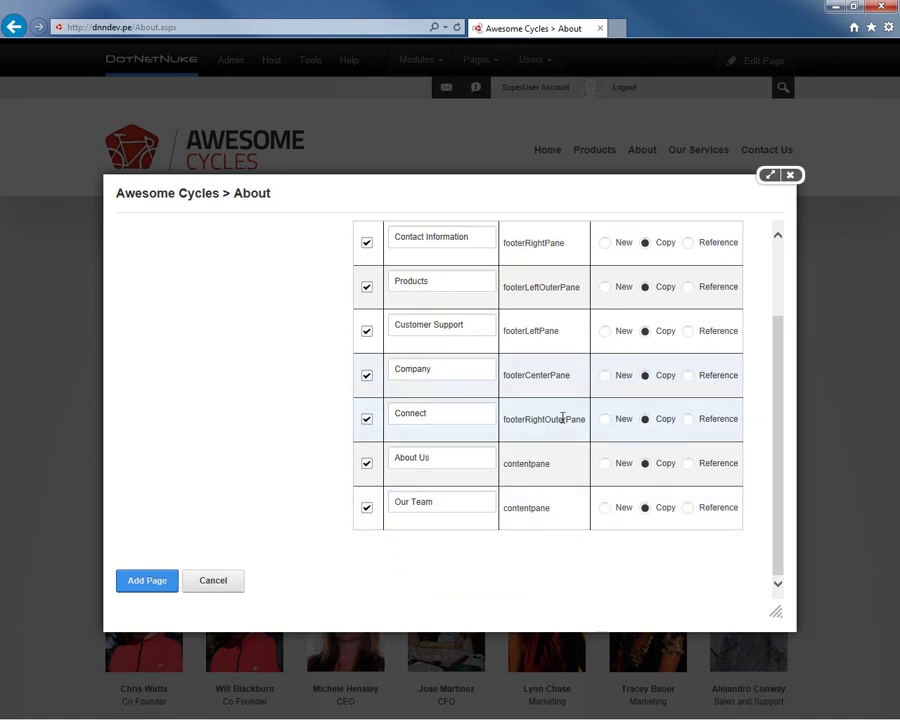
scroll(562, 418, "up", 2)
scroll(549, 421, "down", 2)
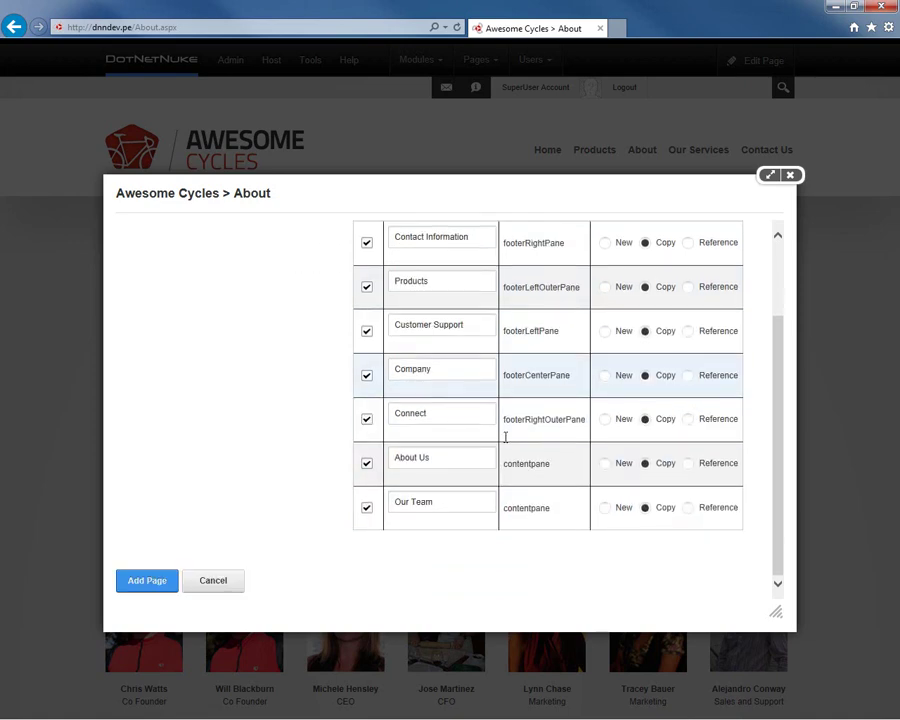
left_click(157, 582)
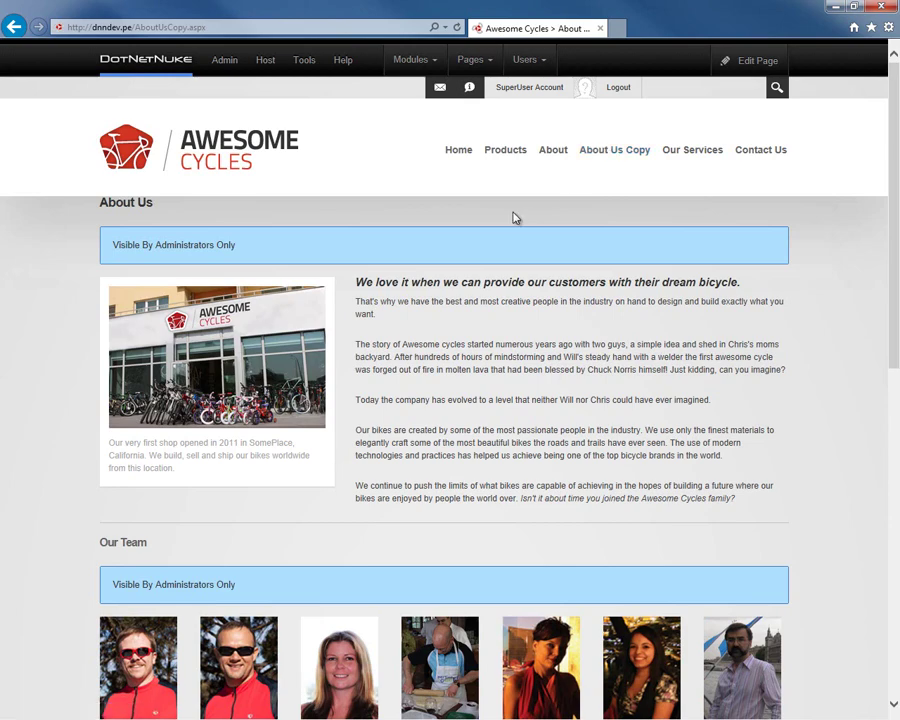
scroll(422, 331, "down", 3)
scroll(360, 320, "down", 2)
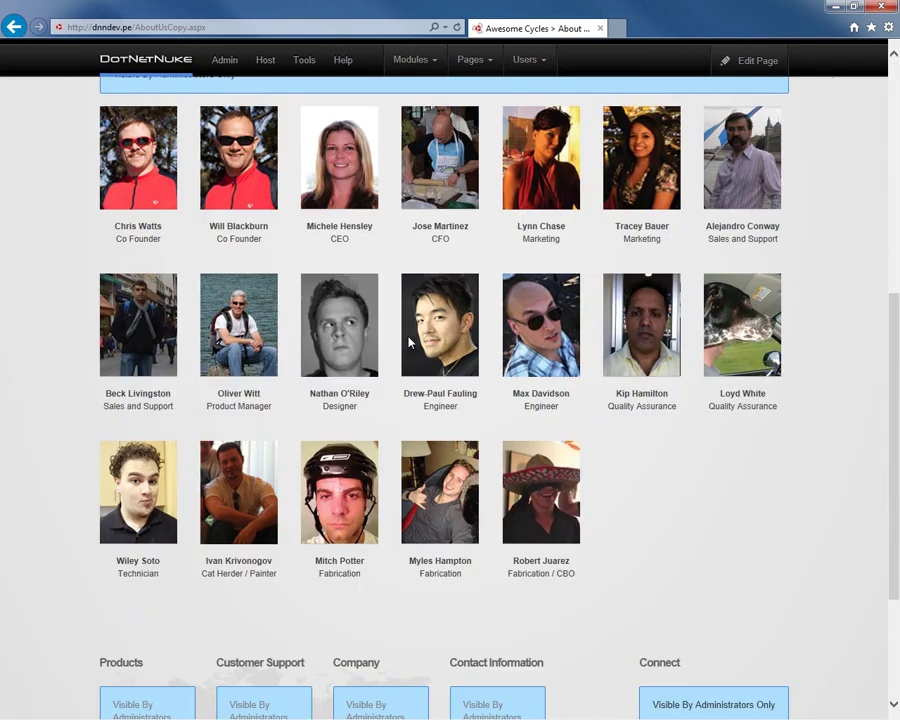
scroll(459, 453, "down", 2)
scroll(460, 453, "up", 10)
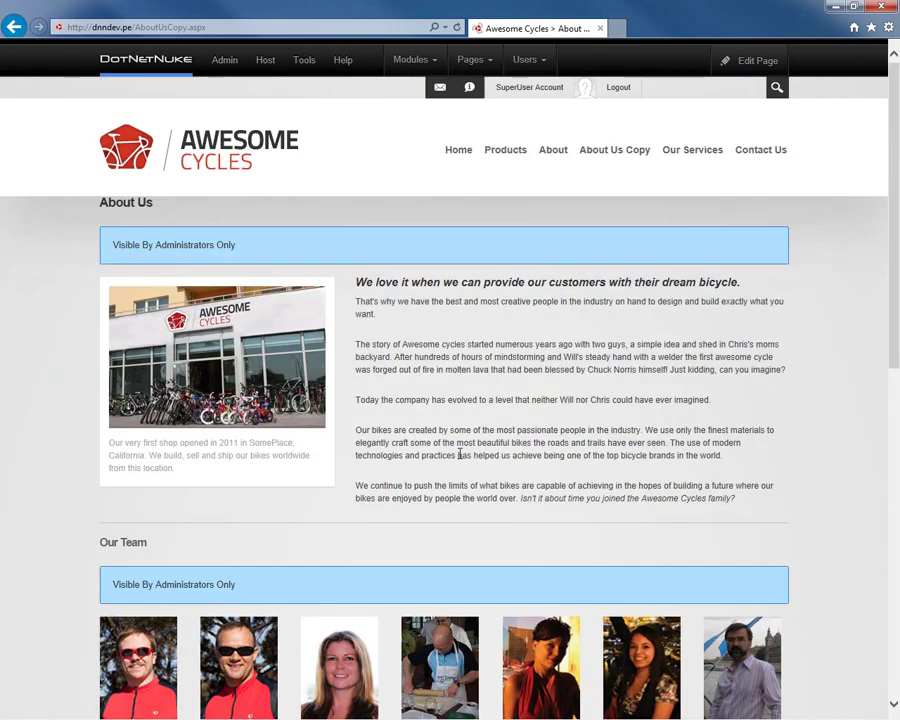